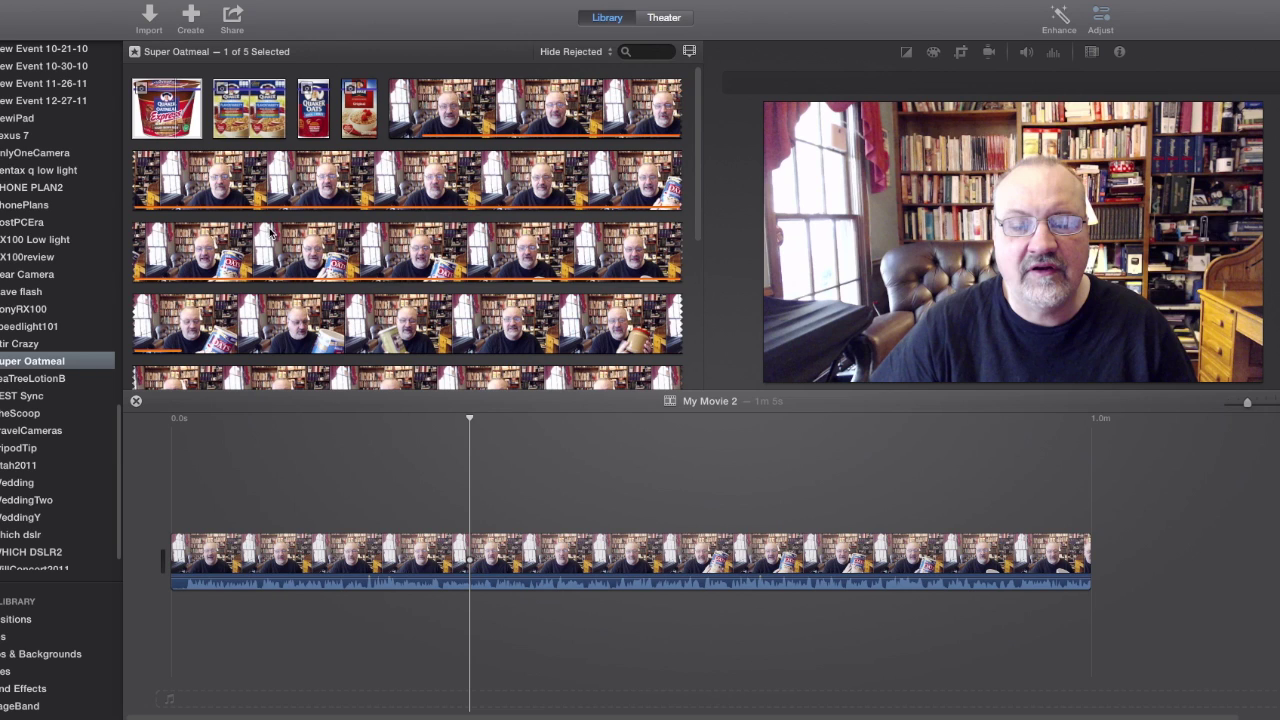
Place the oatmeal cup photo as a cutaway above the main clip and stretch it to a few seconds.
click(155, 110)
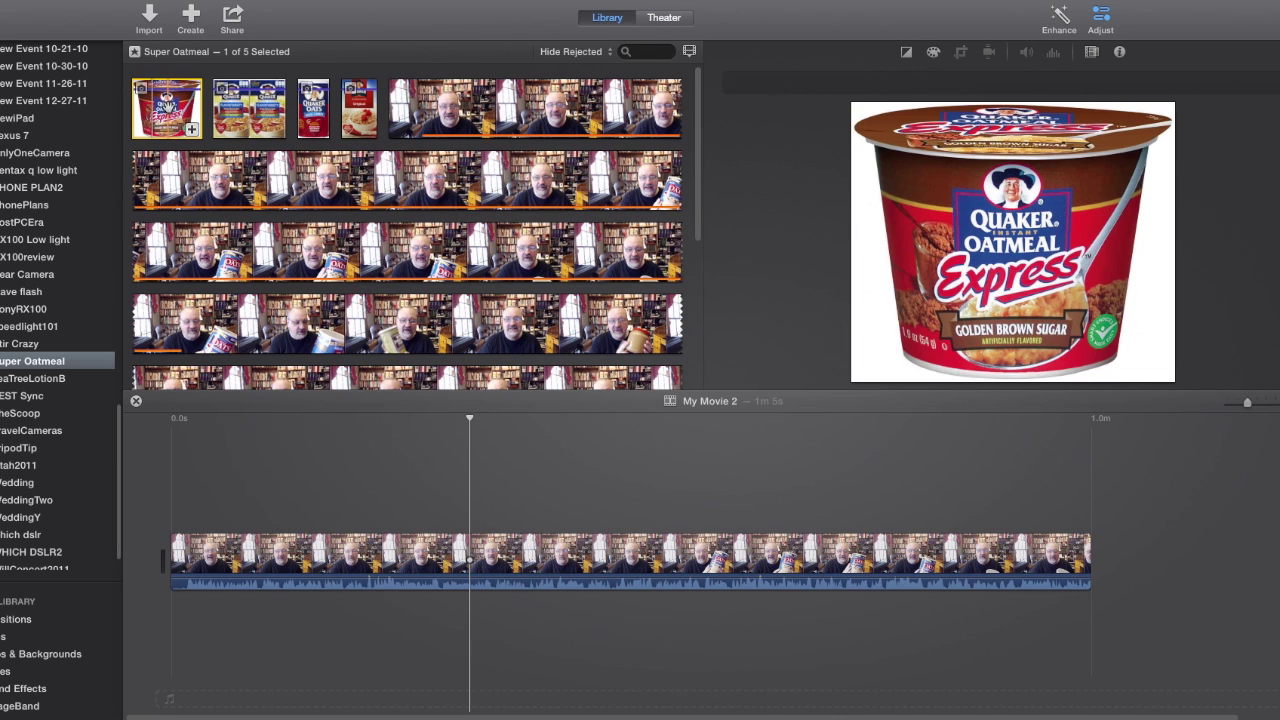
drag(188, 126, 471, 483)
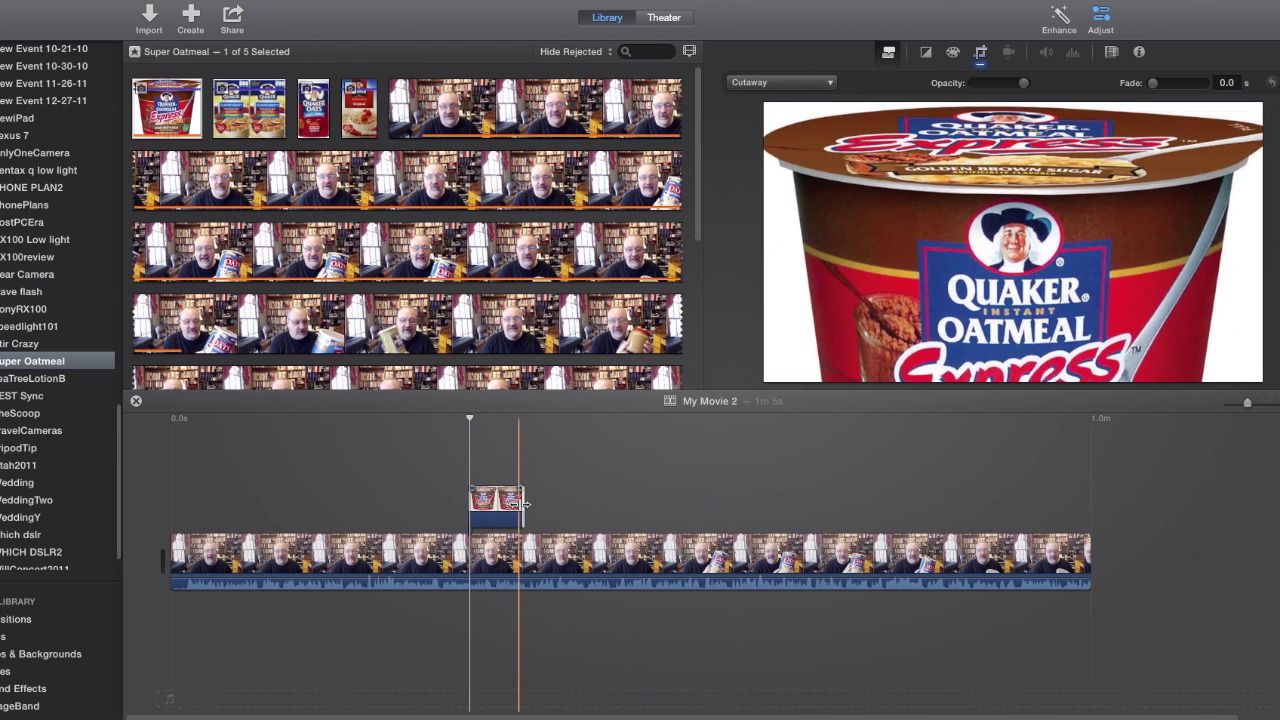
mouse_move(523, 503)
mouse_down()
mouse_move(605, 507)
mouse_move(513, 505)
mouse_move(525, 490)
mouse_move(571, 490)
mouse_move(514, 497)
mouse_up()
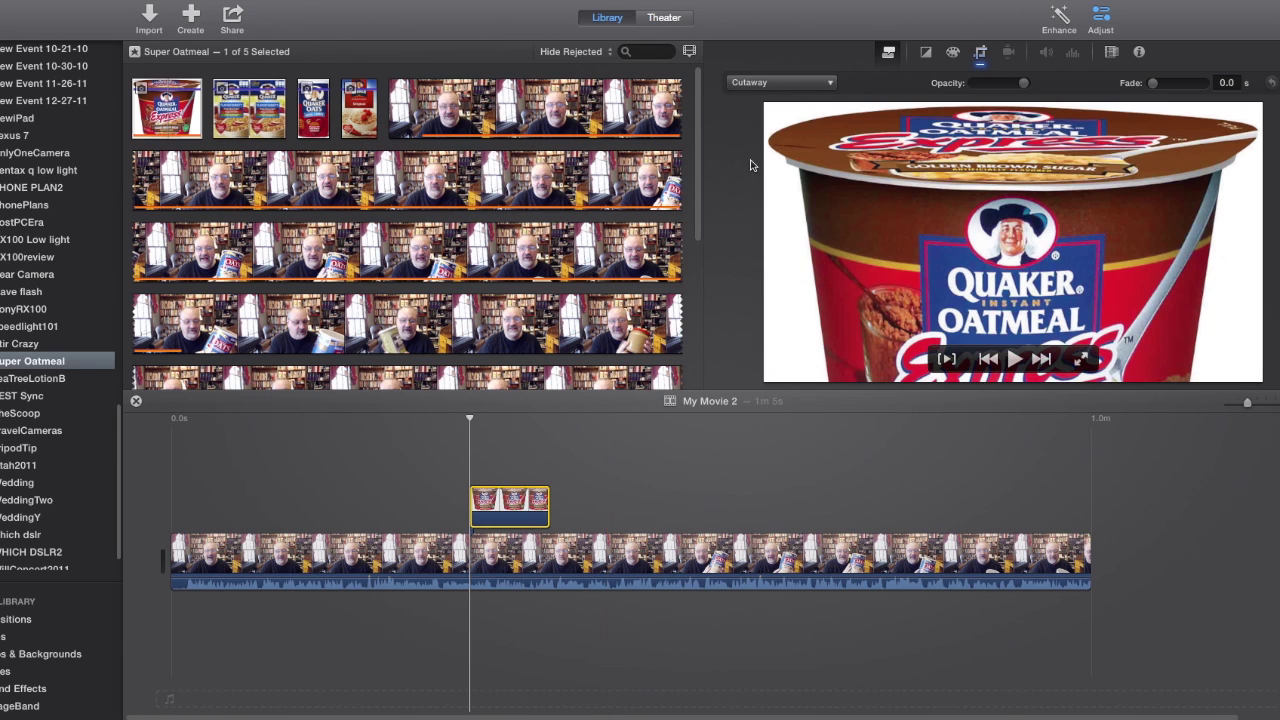
Keep the oatmeal image's overlay mode as Cutaway and play it back.
click(773, 84)
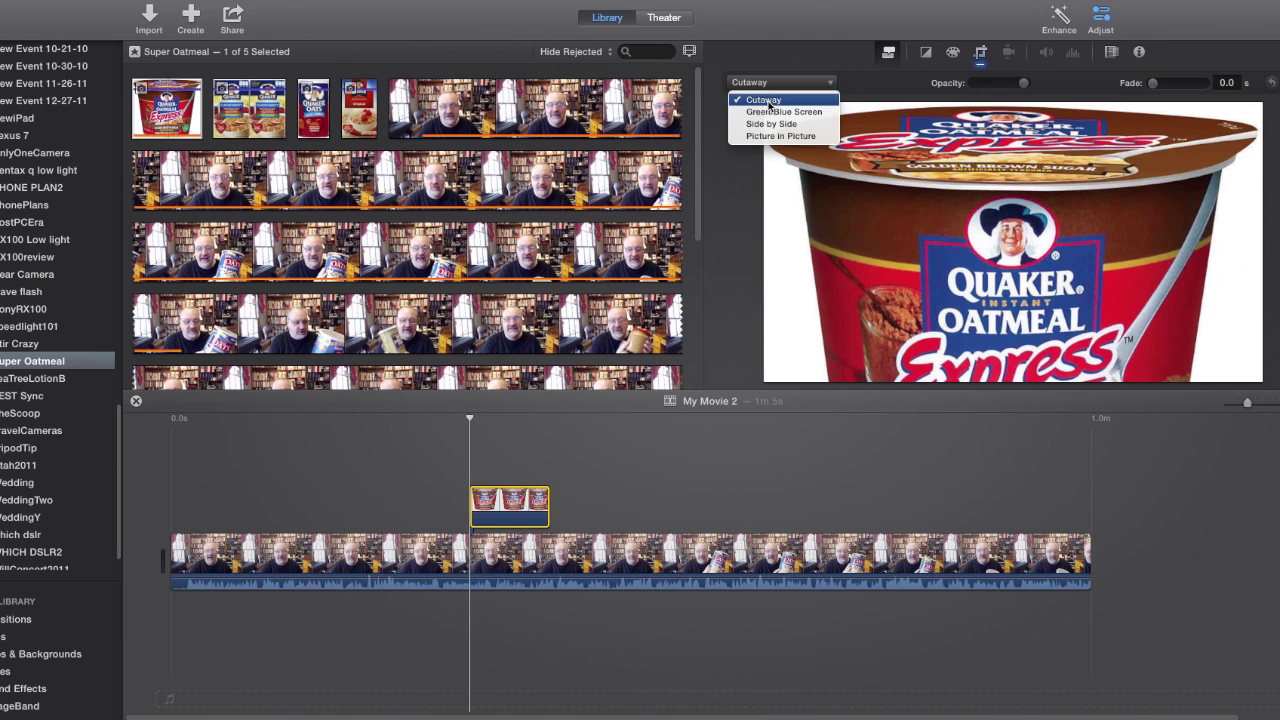
click(770, 101)
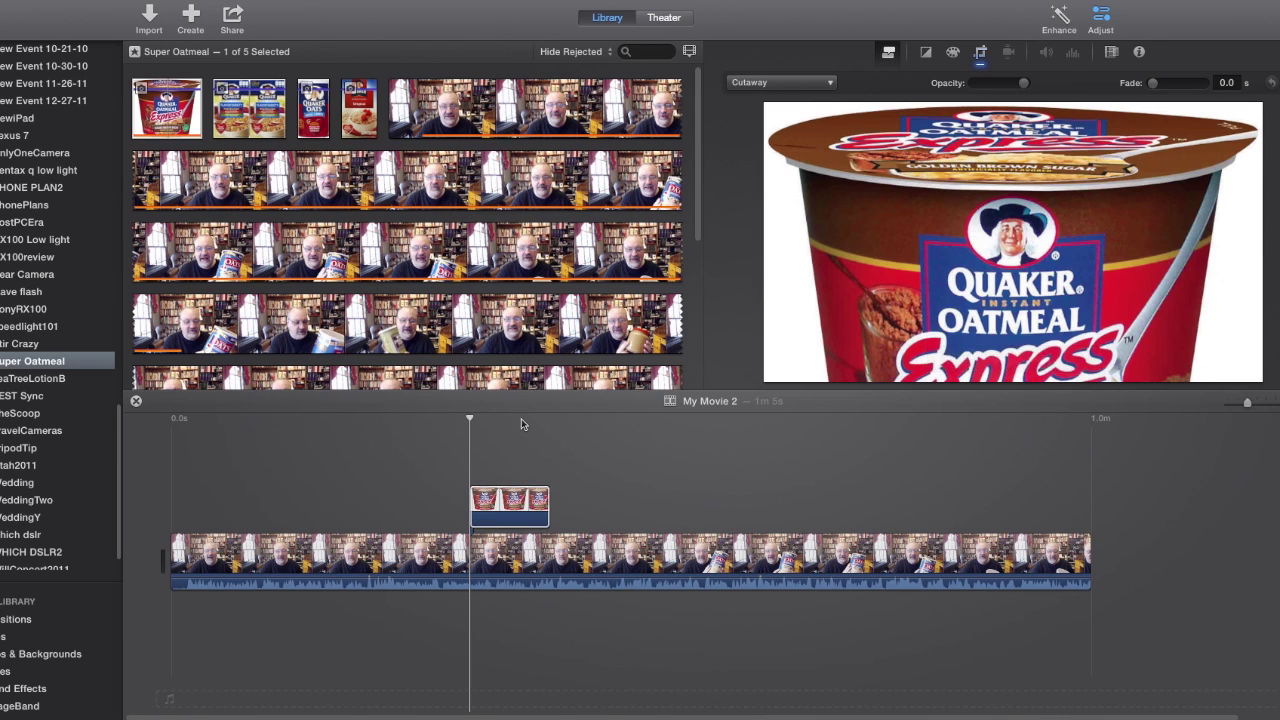
key(space)
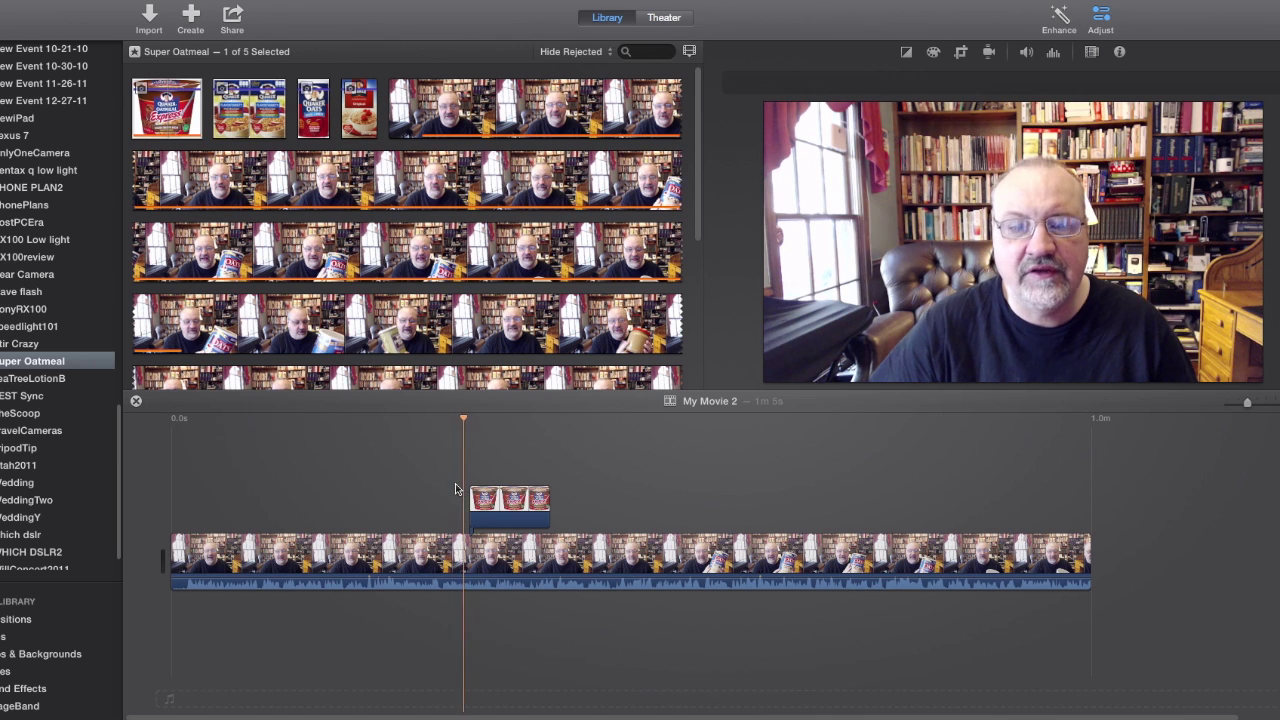
key(space)
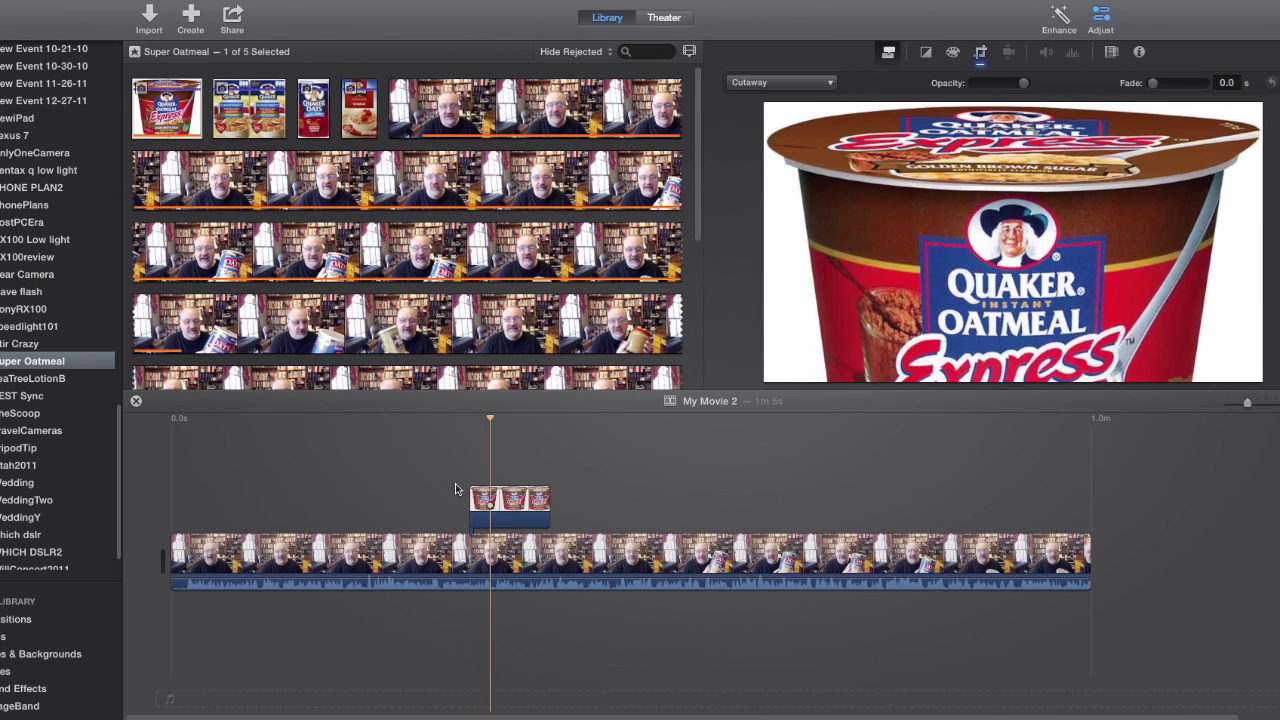
Give the oatmeal cutaway a 0.3 s fade and preview it fading in.
click(505, 503)
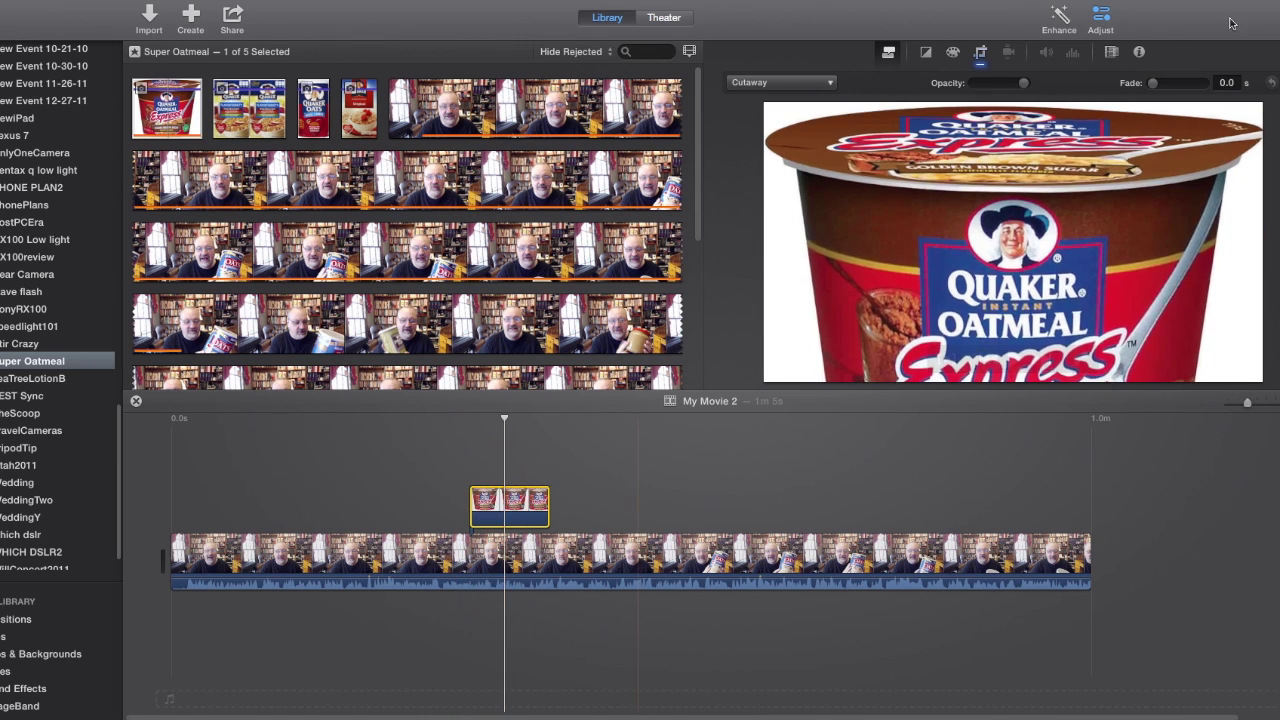
drag(1153, 85, 1162, 86)
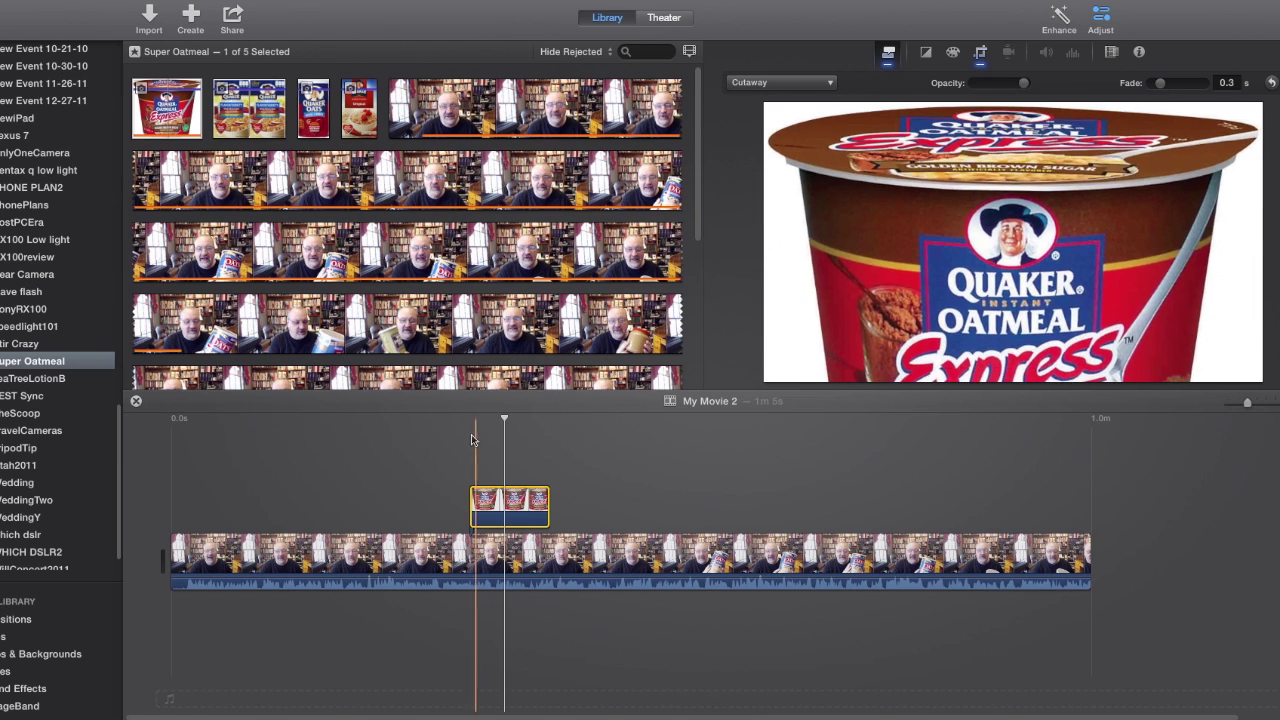
click(602, 345)
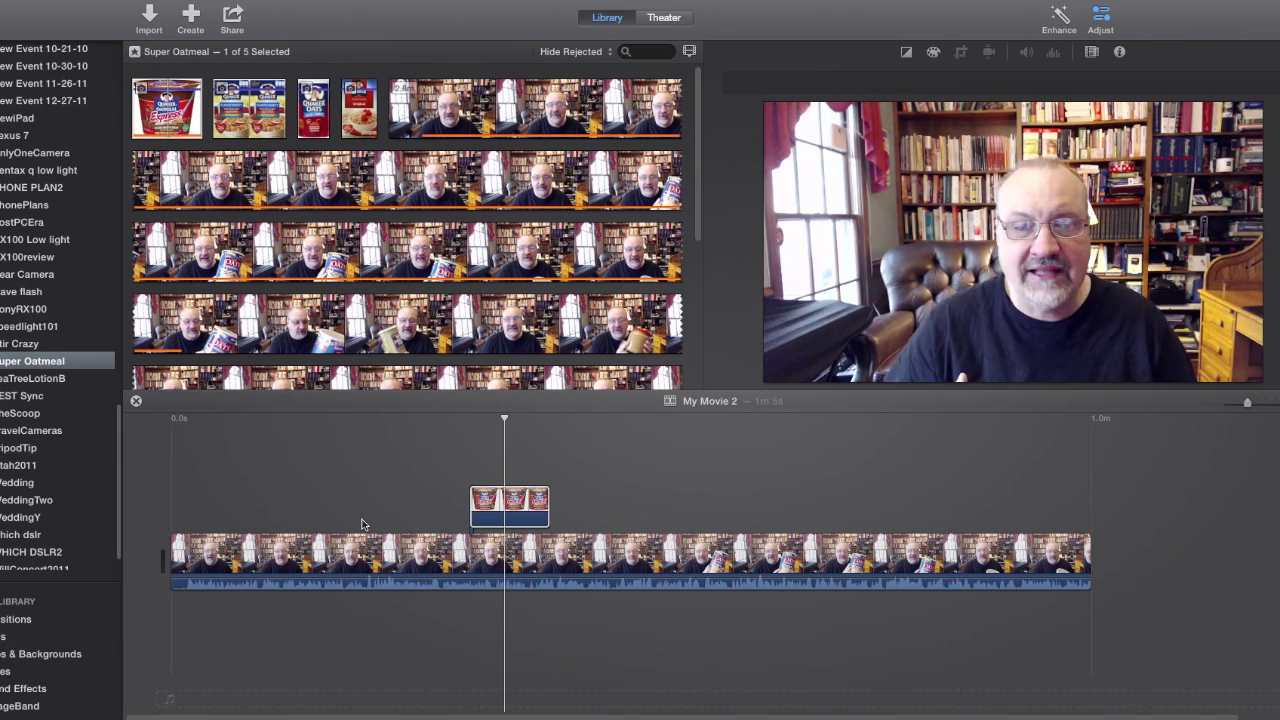
click(444, 495)
key(space)
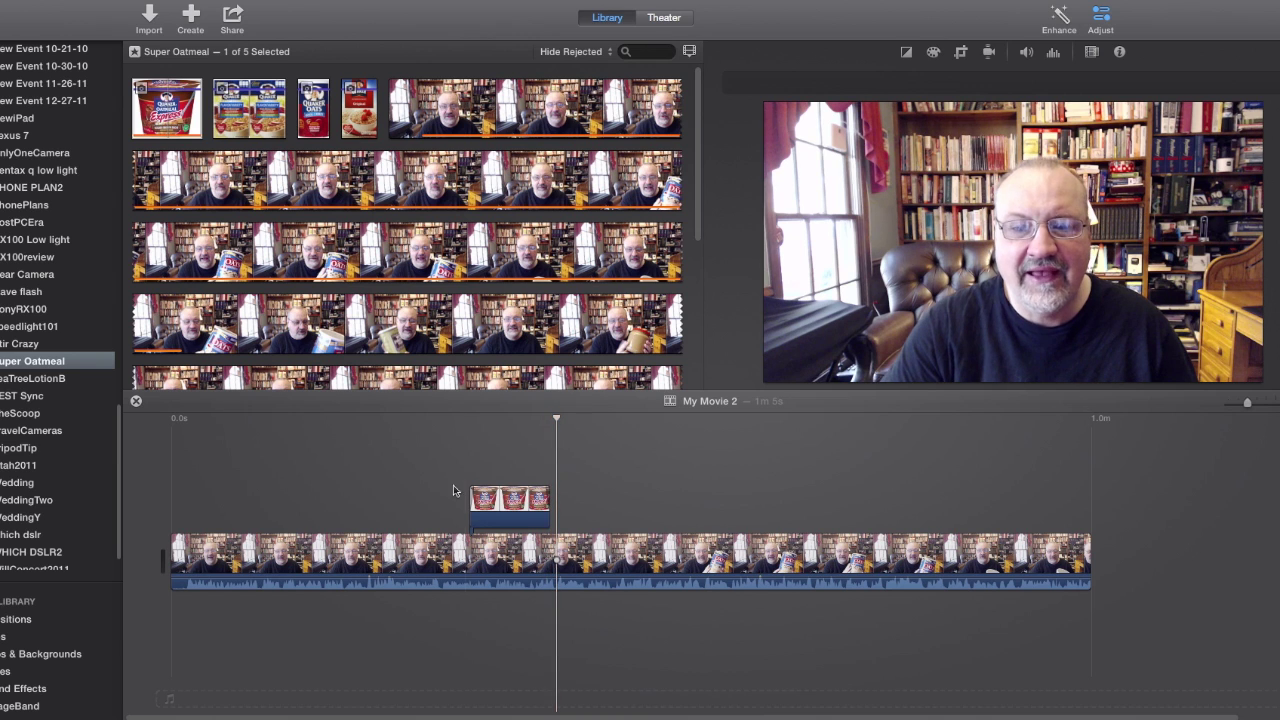
Try a longer fade on the oatmeal cup cutaway, then reset its fade to 0.0 s.
click(508, 505)
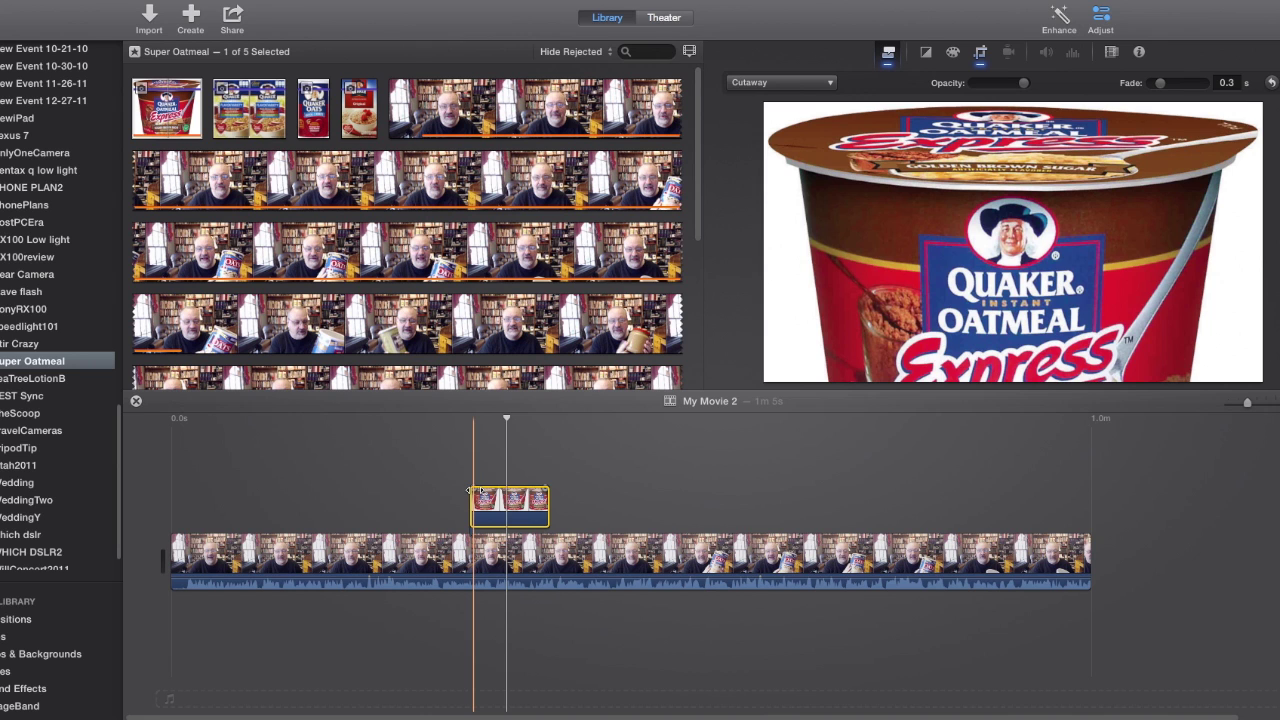
drag(472, 492, 474, 491)
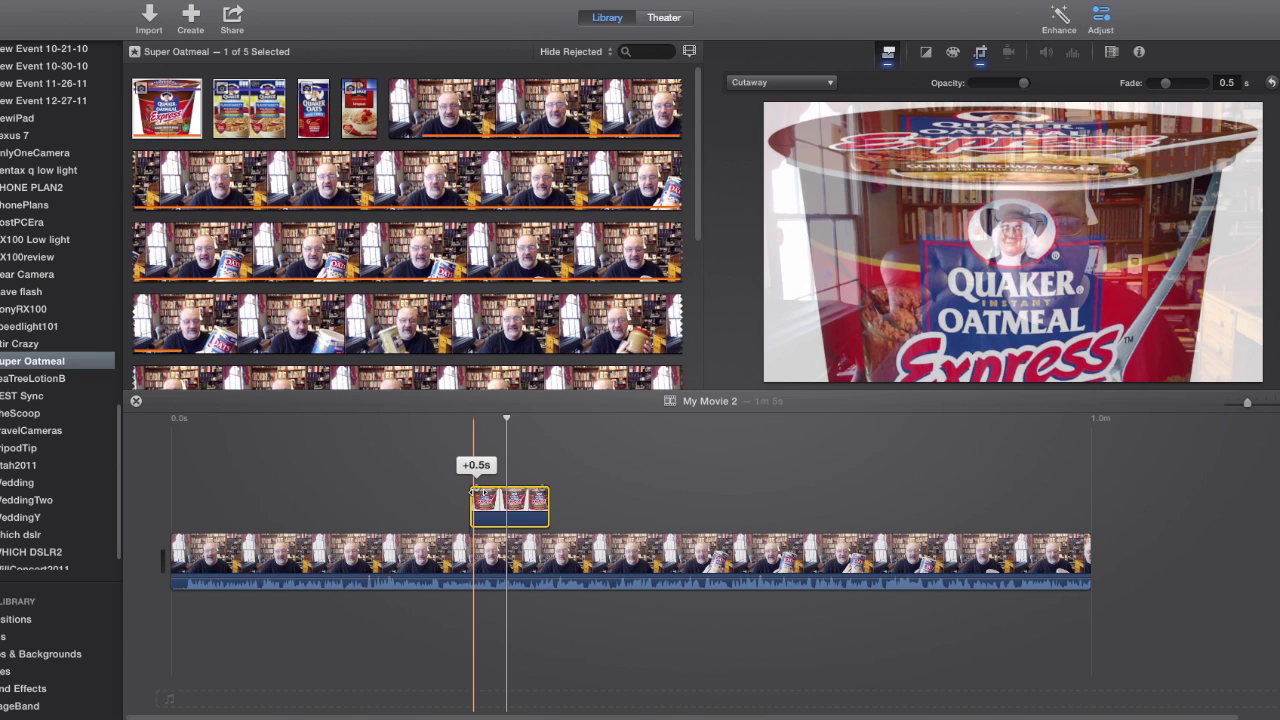
drag(477, 492, 462, 493)
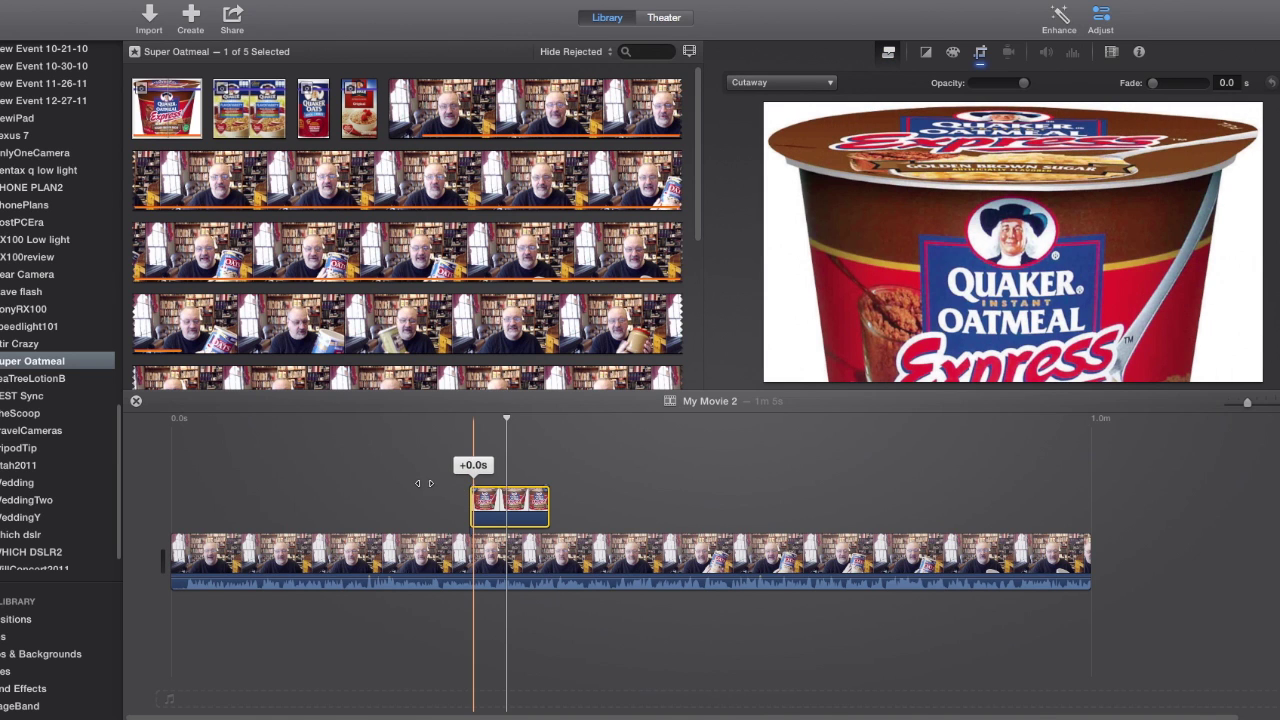
click(243, 107)
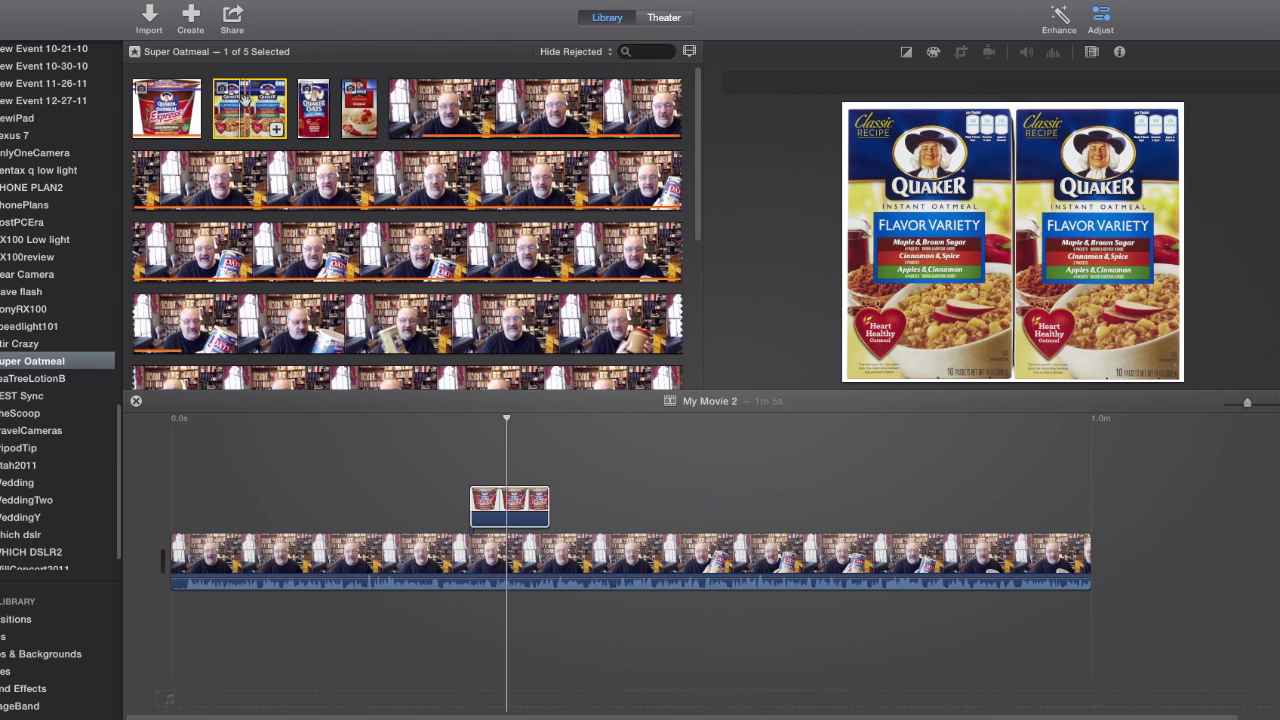
Add the Quaker Flavor Variety box image as a second cutaway after the cup and preview both.
drag(244, 100, 550, 441)
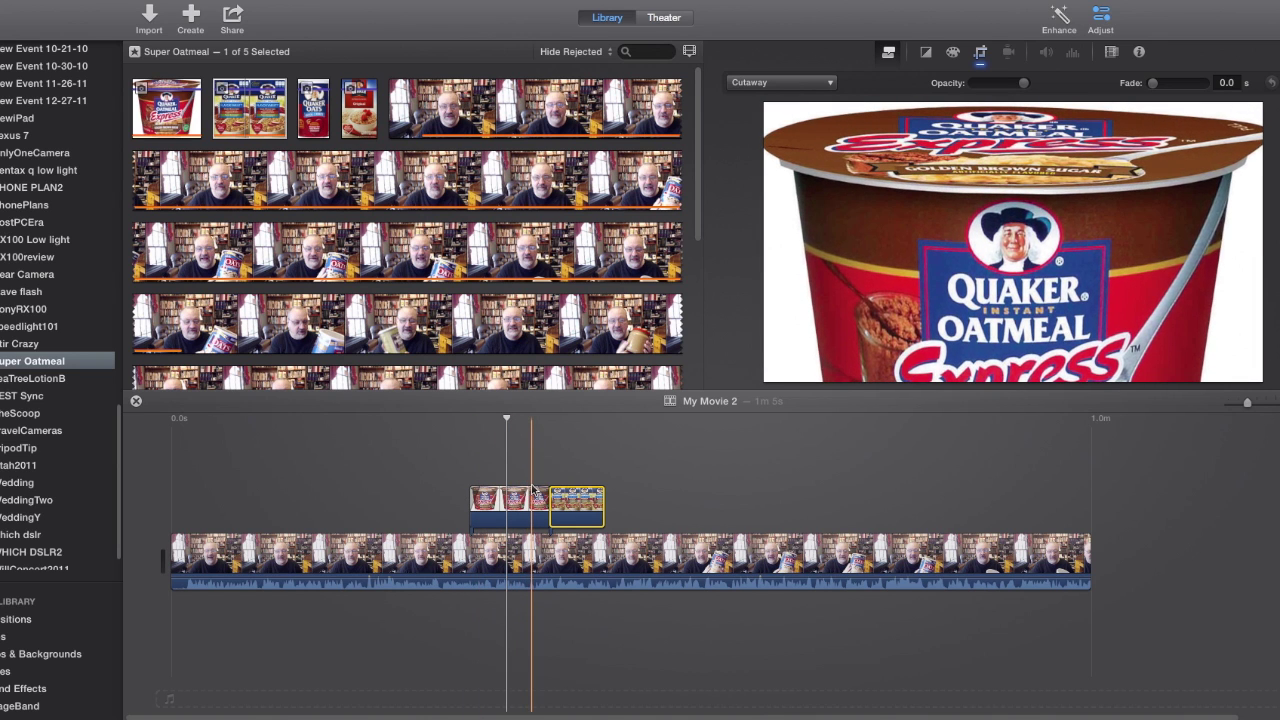
click(533, 488)
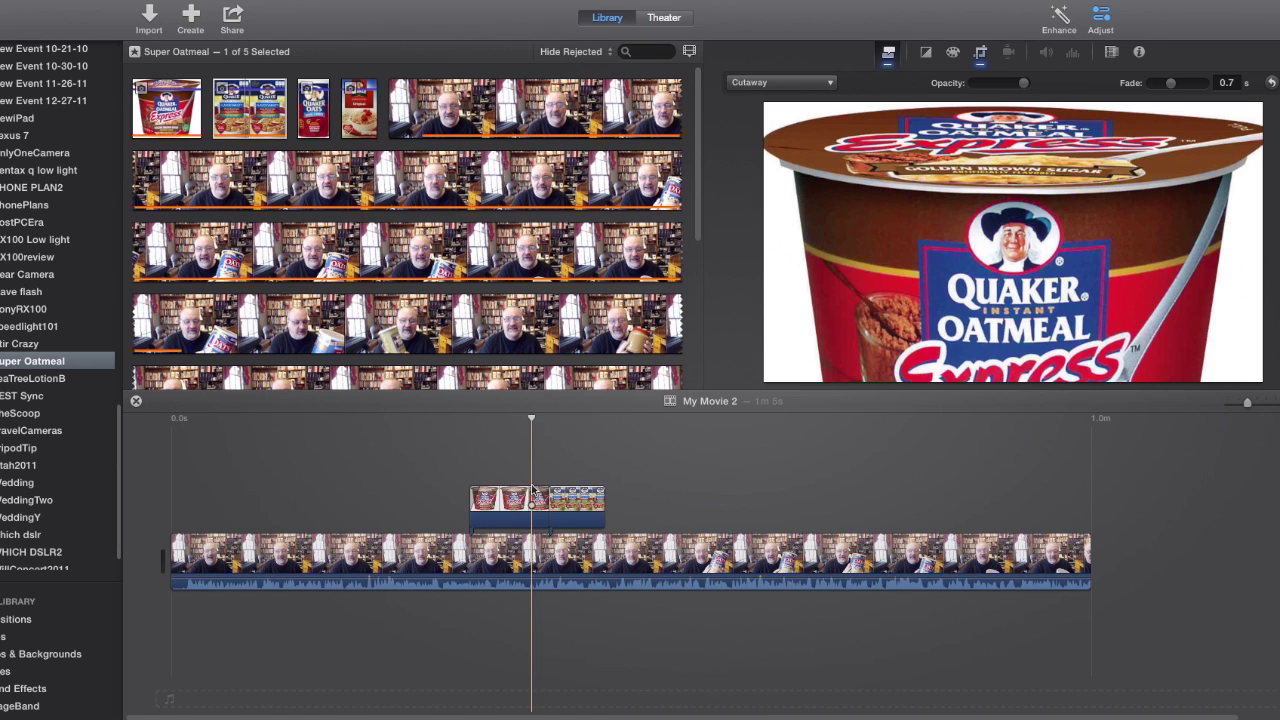
key(space)
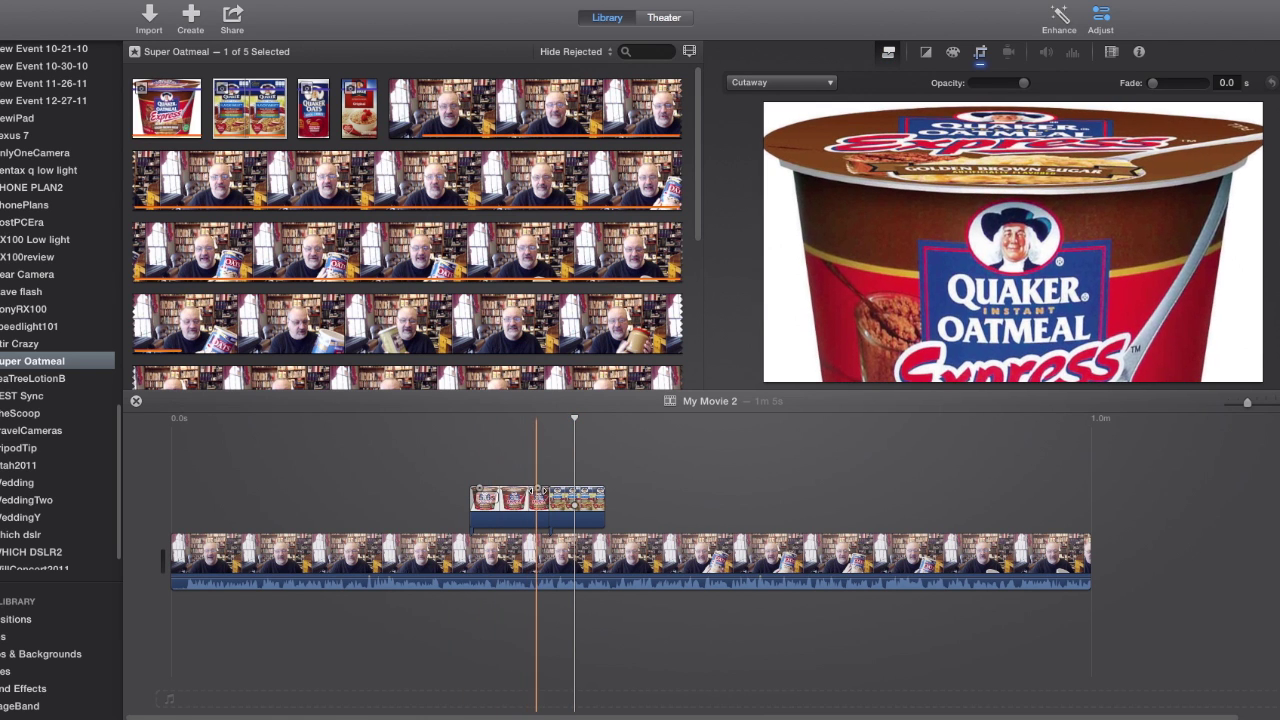
drag(542, 490, 563, 490)
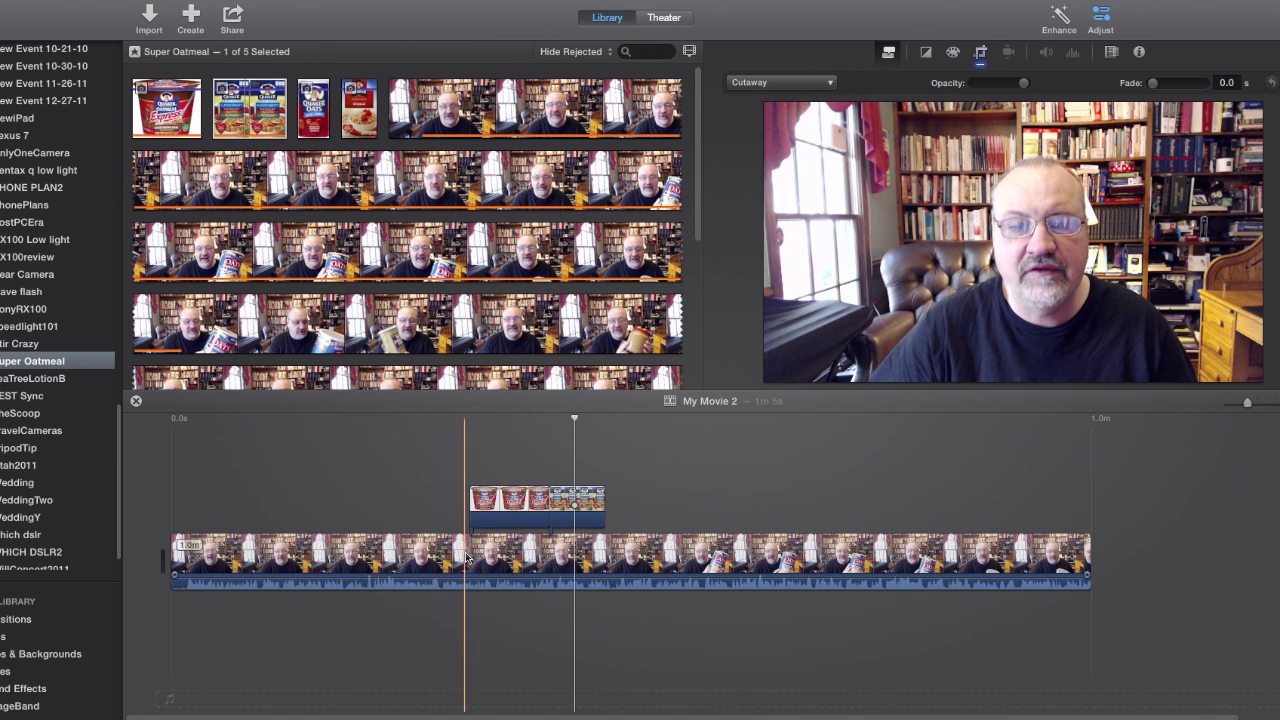
Detach the main clip's audio and split the clip at 21.3 s and 31.0 s.
right_click(465, 557)
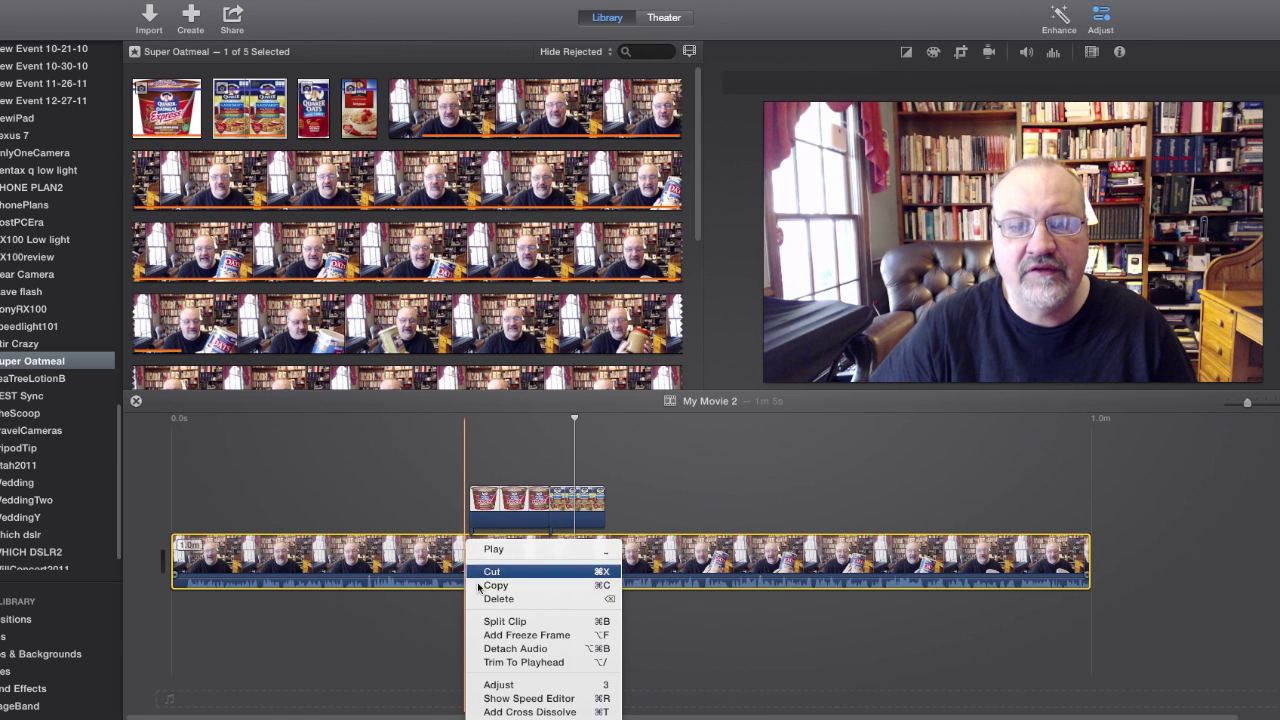
click(494, 649)
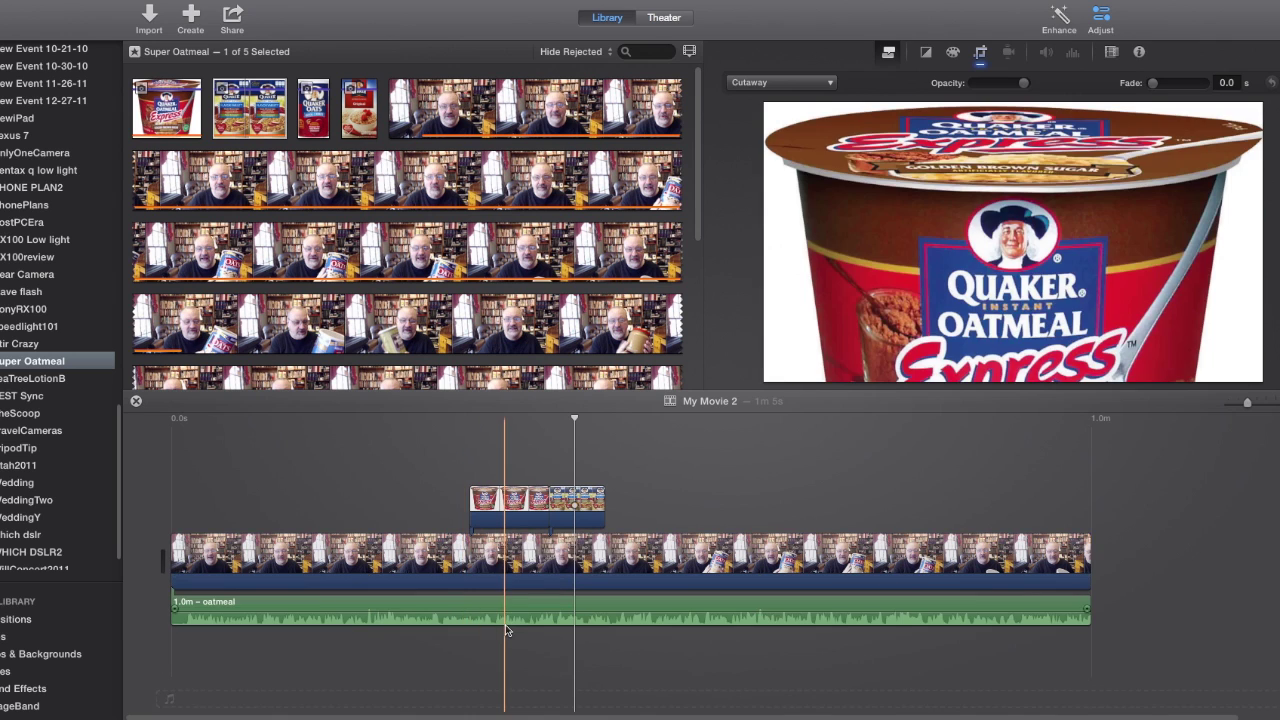
right_click(471, 580)
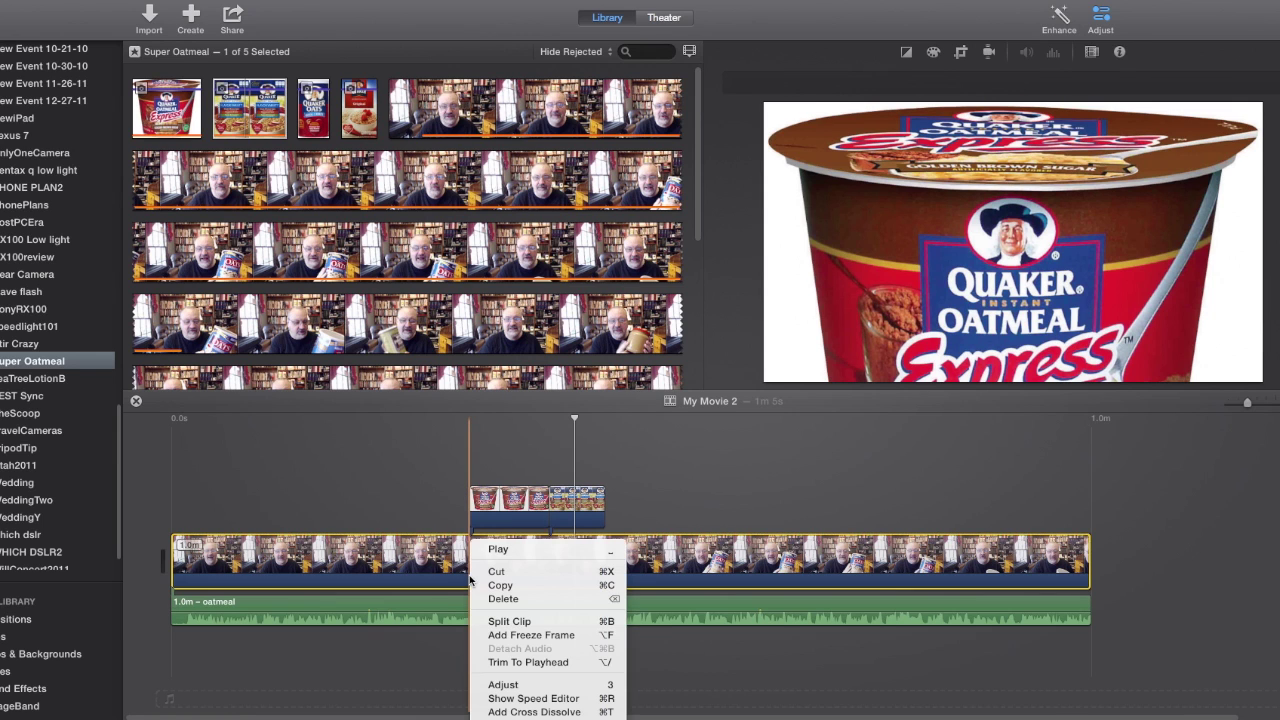
click(508, 622)
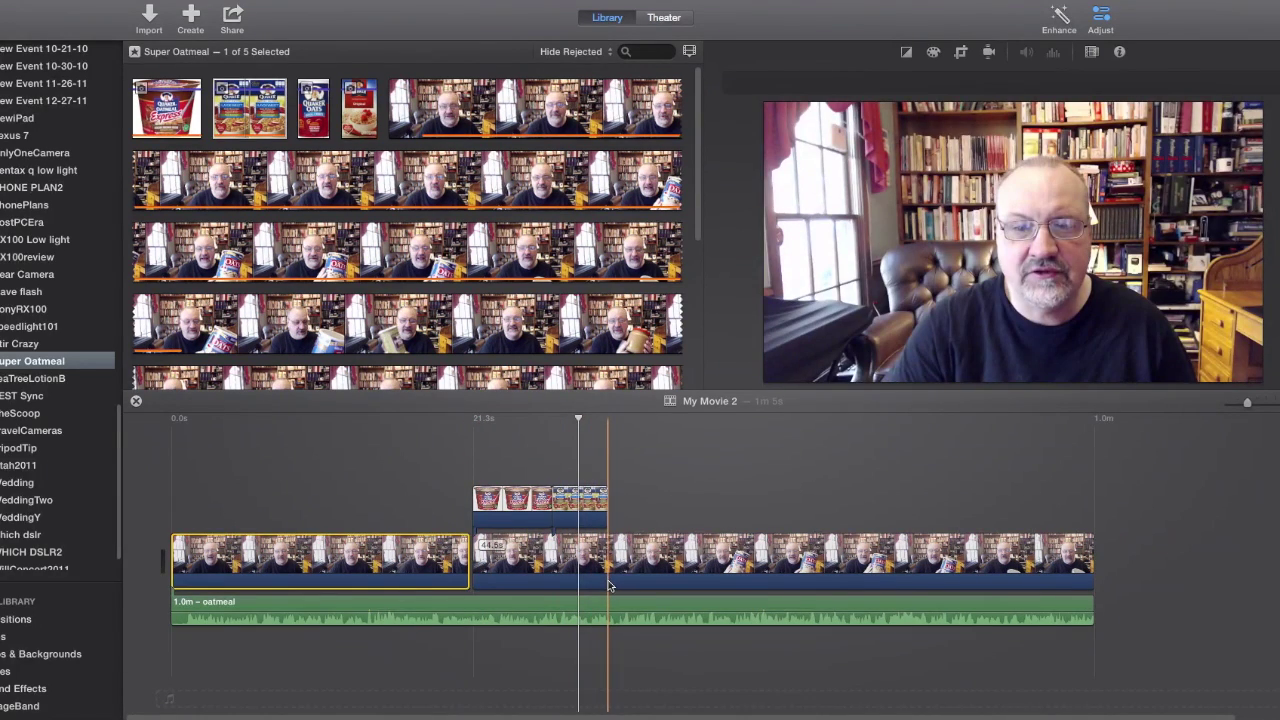
right_click(610, 585)
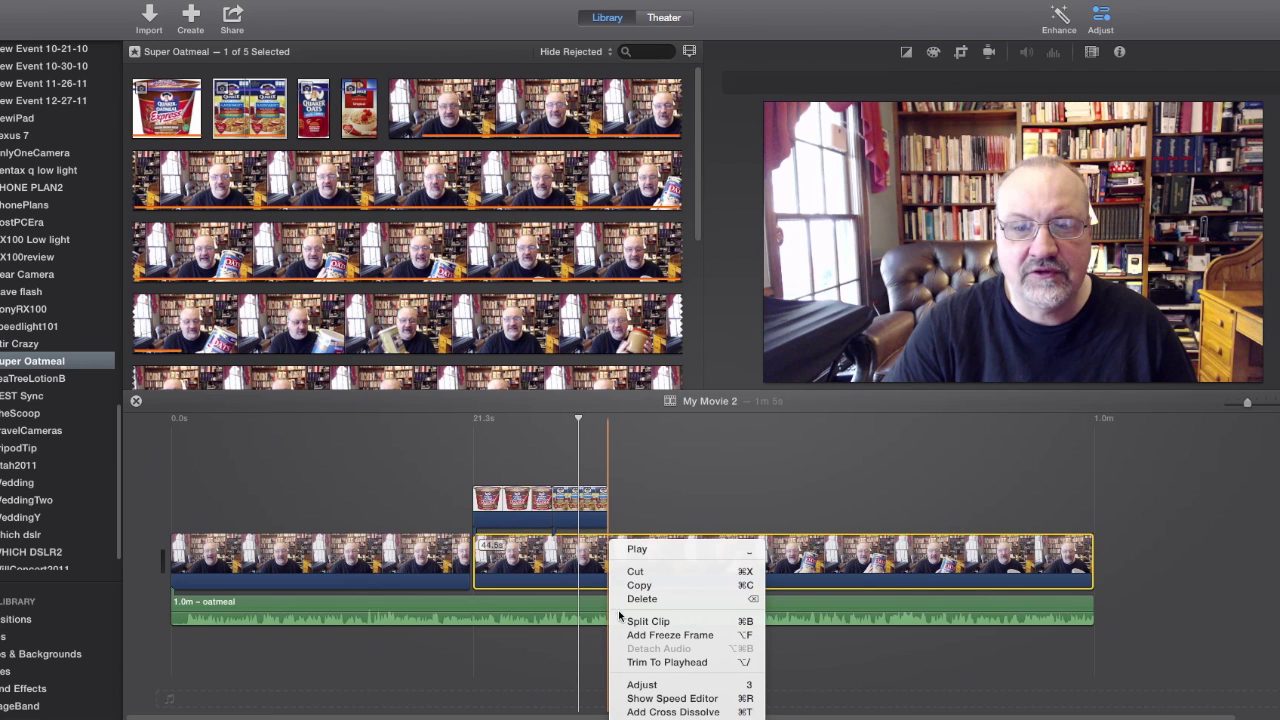
click(621, 621)
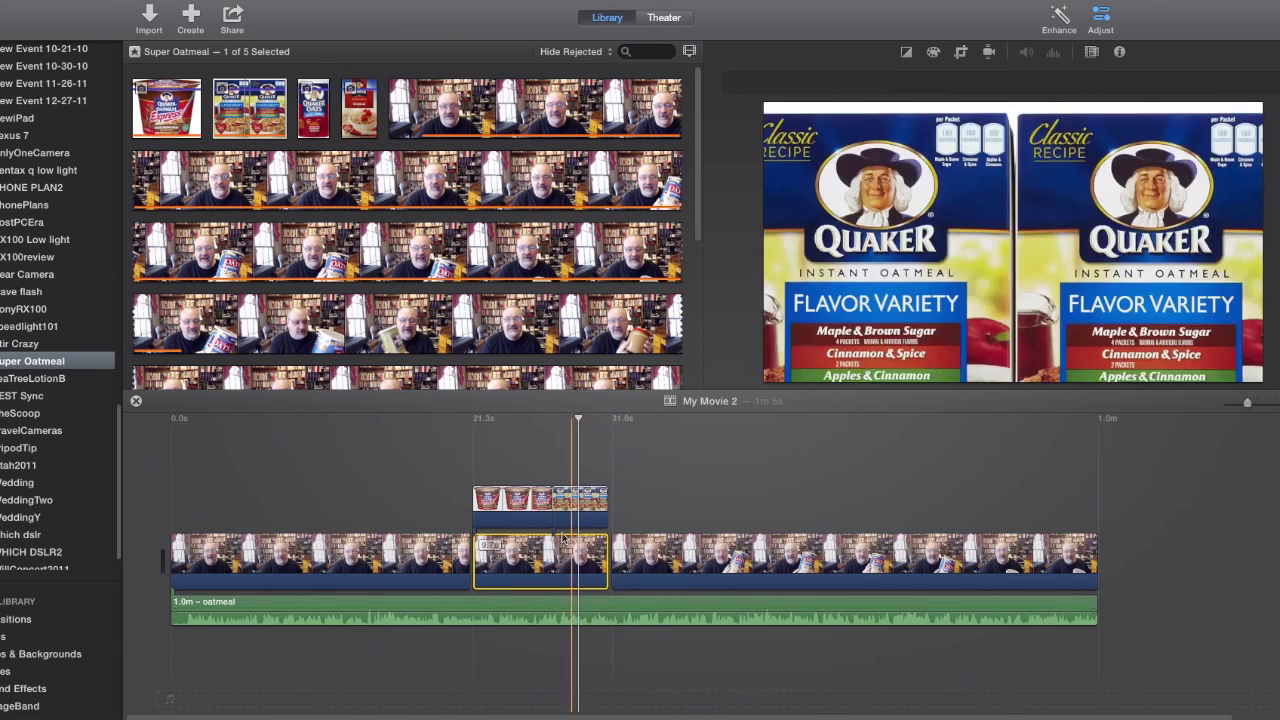
Move both oatmeal stills into the main storyline and cut the talking-head piece following them.
drag(442, 453, 641, 513)
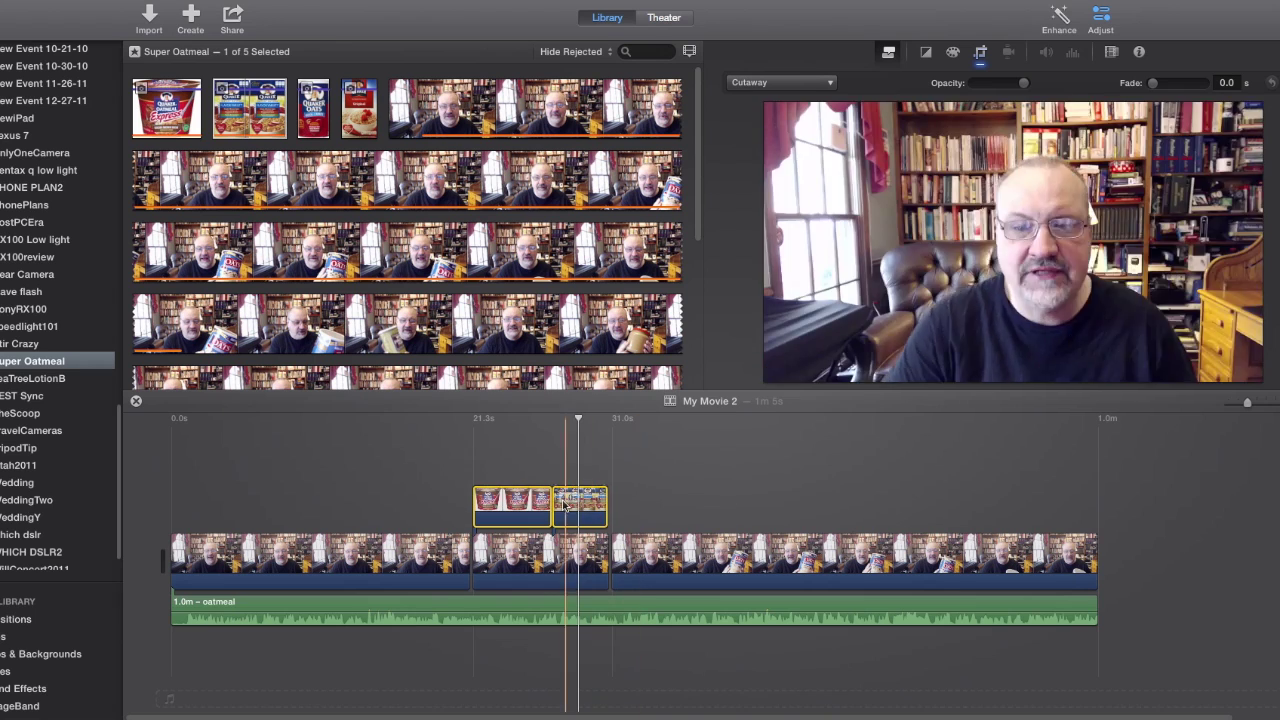
drag(524, 505, 497, 565)
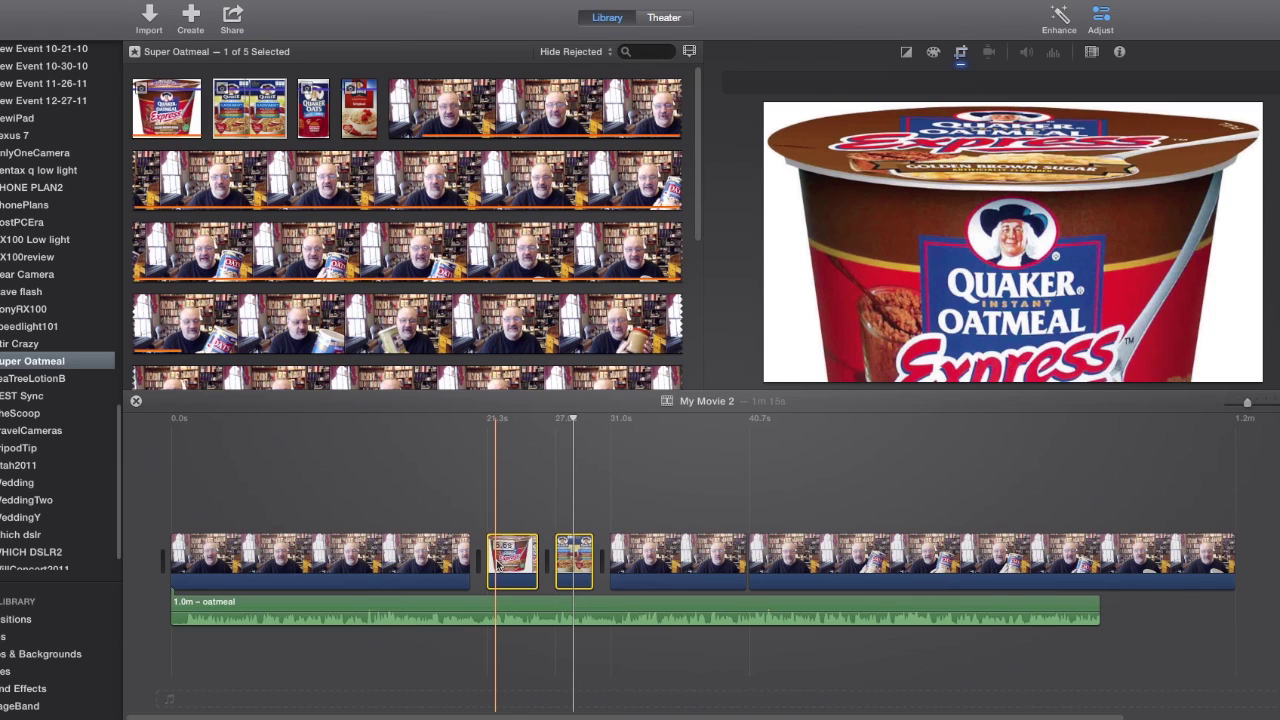
click(684, 572)
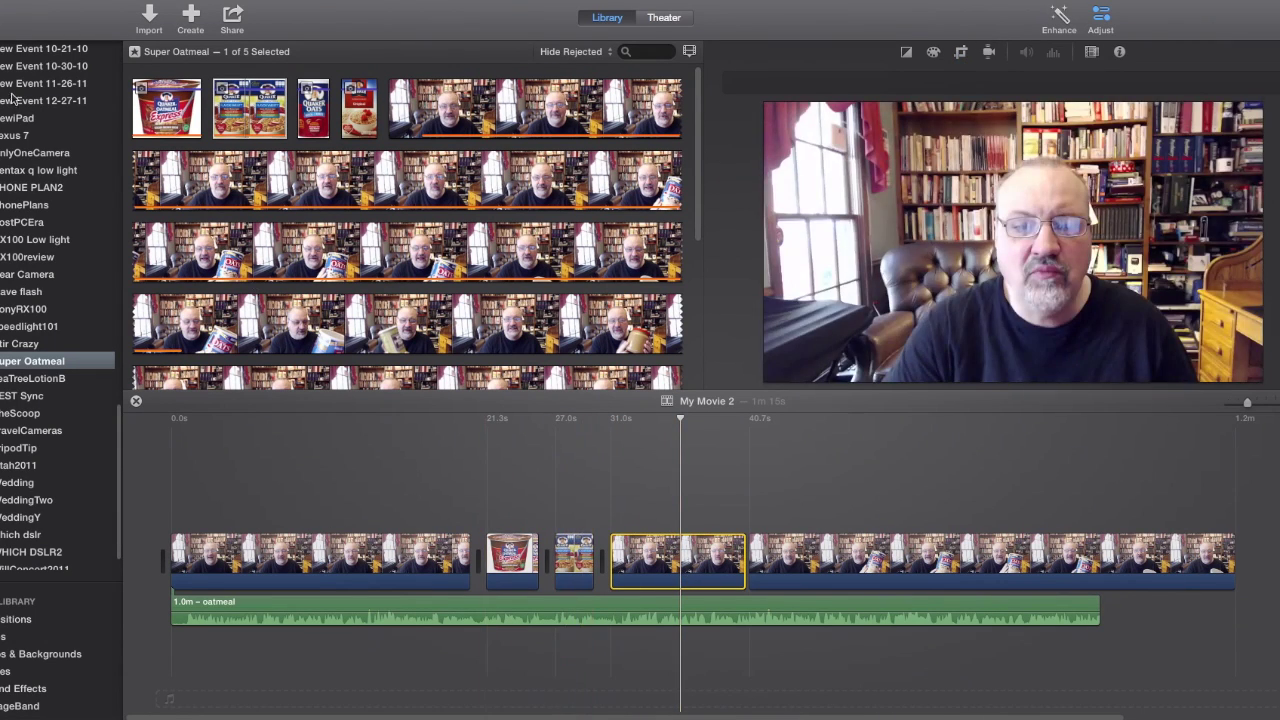
click(89, 2)
click(100, 42)
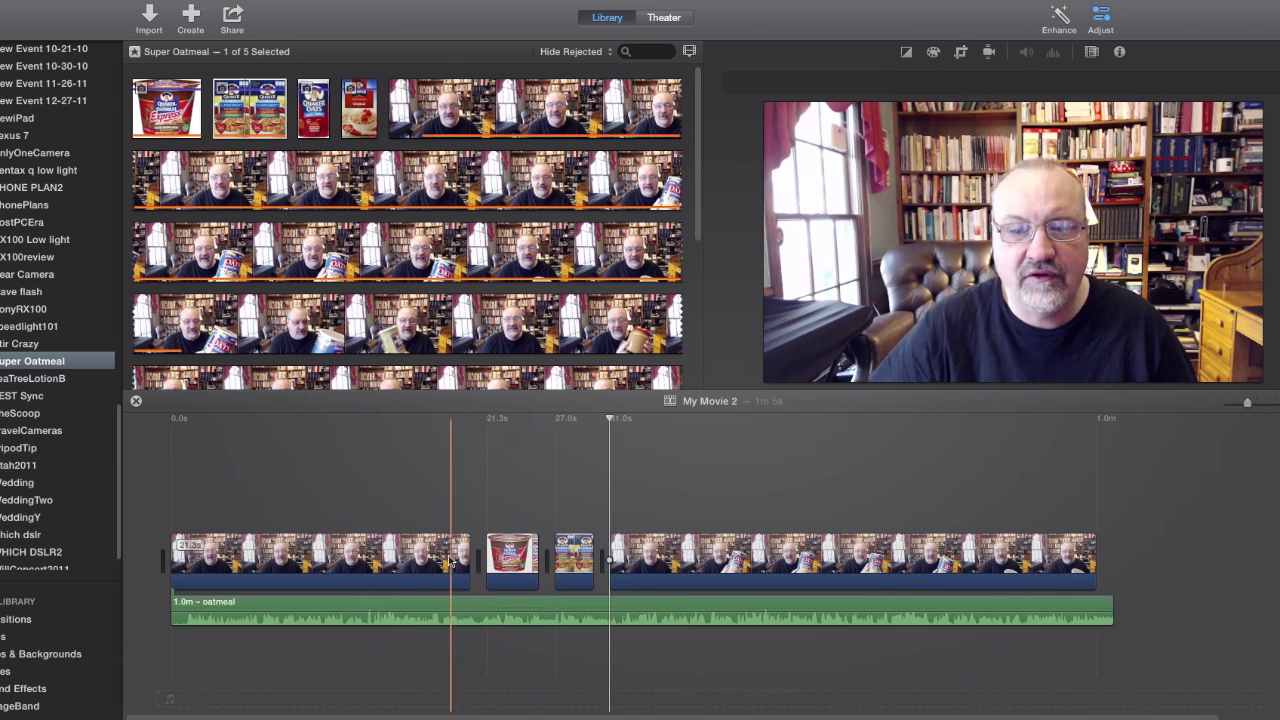
click(15, 621)
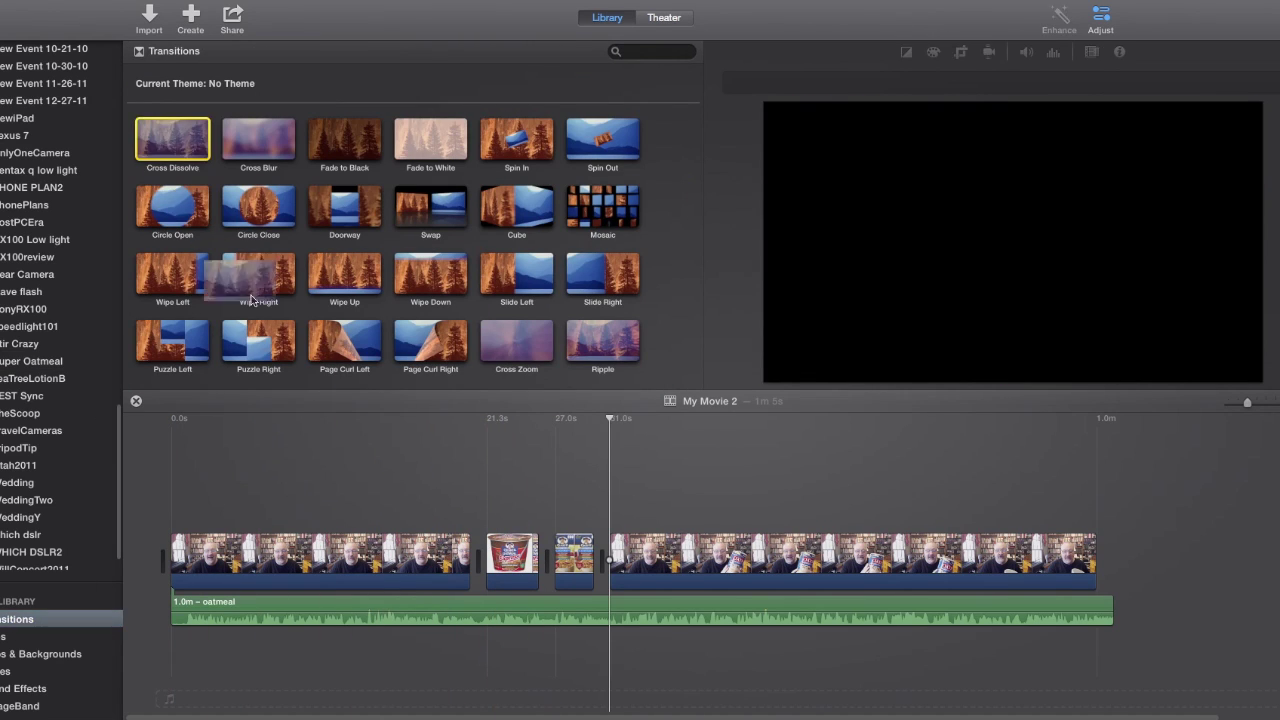
Add Cross Dissolve transitions before, between and after the two oatmeal stills, then play the result.
drag(252, 300, 476, 560)
drag(180, 138, 540, 560)
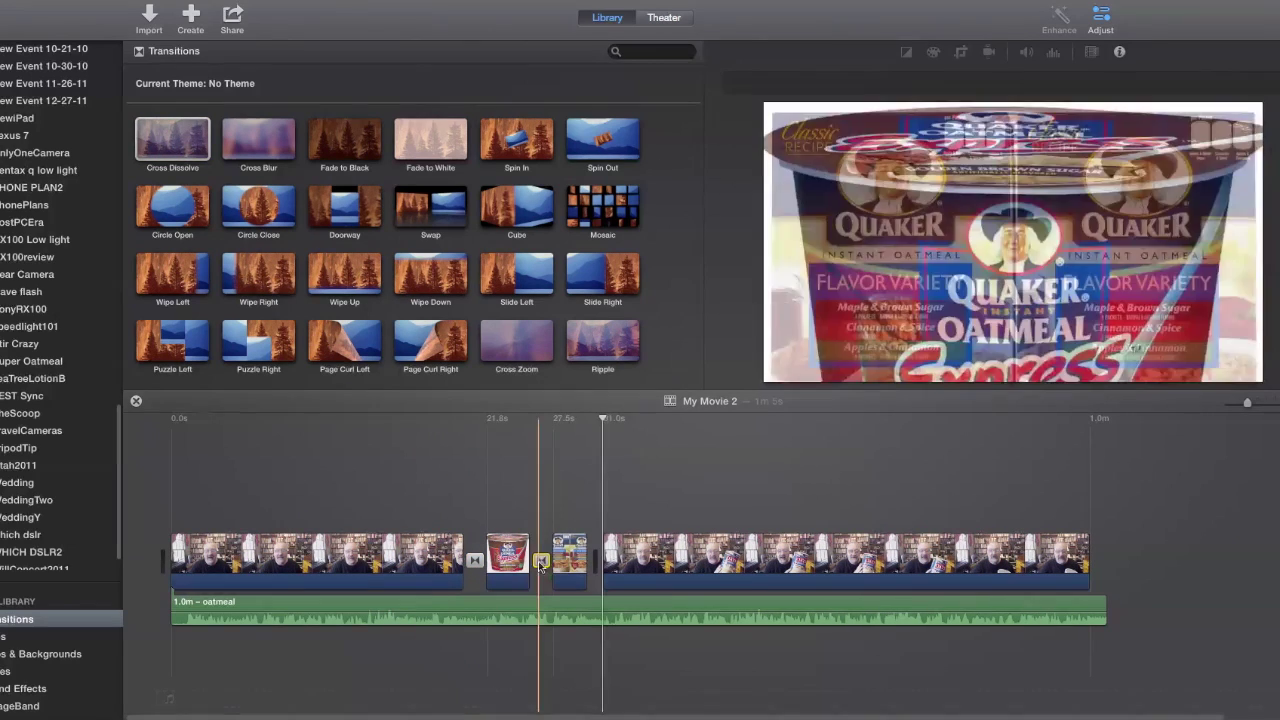
drag(430, 340, 592, 562)
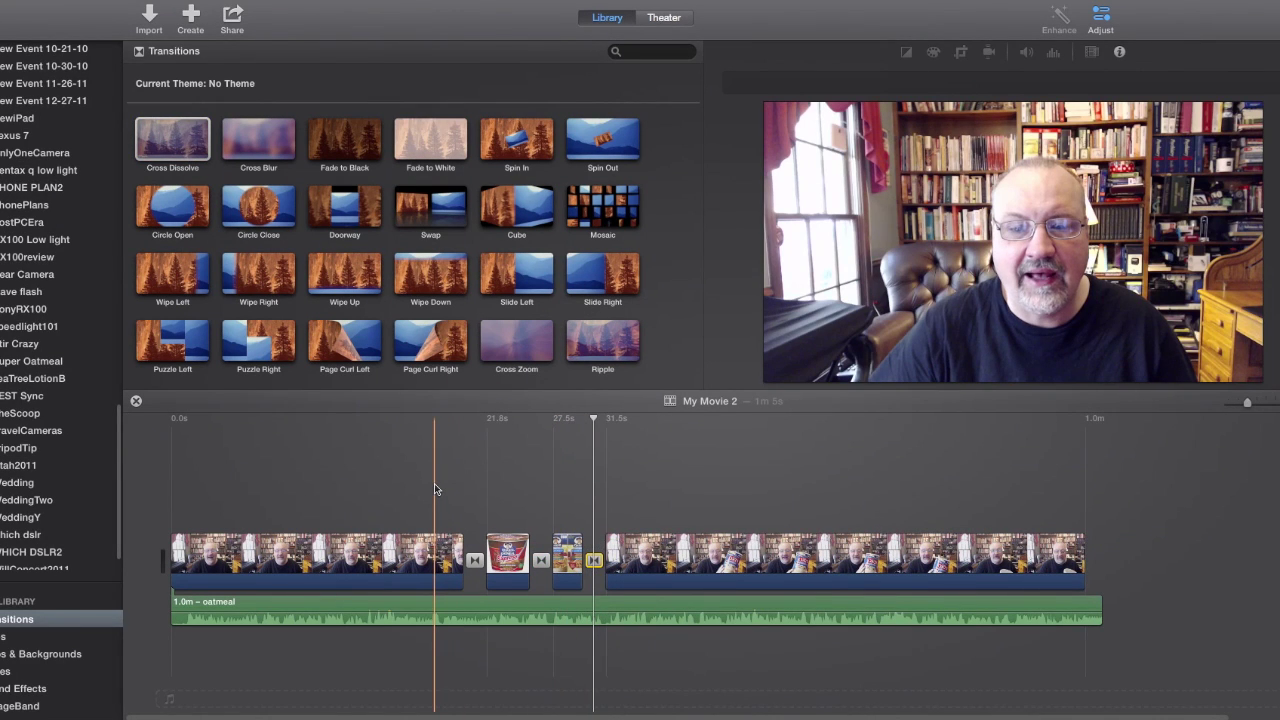
key(space)
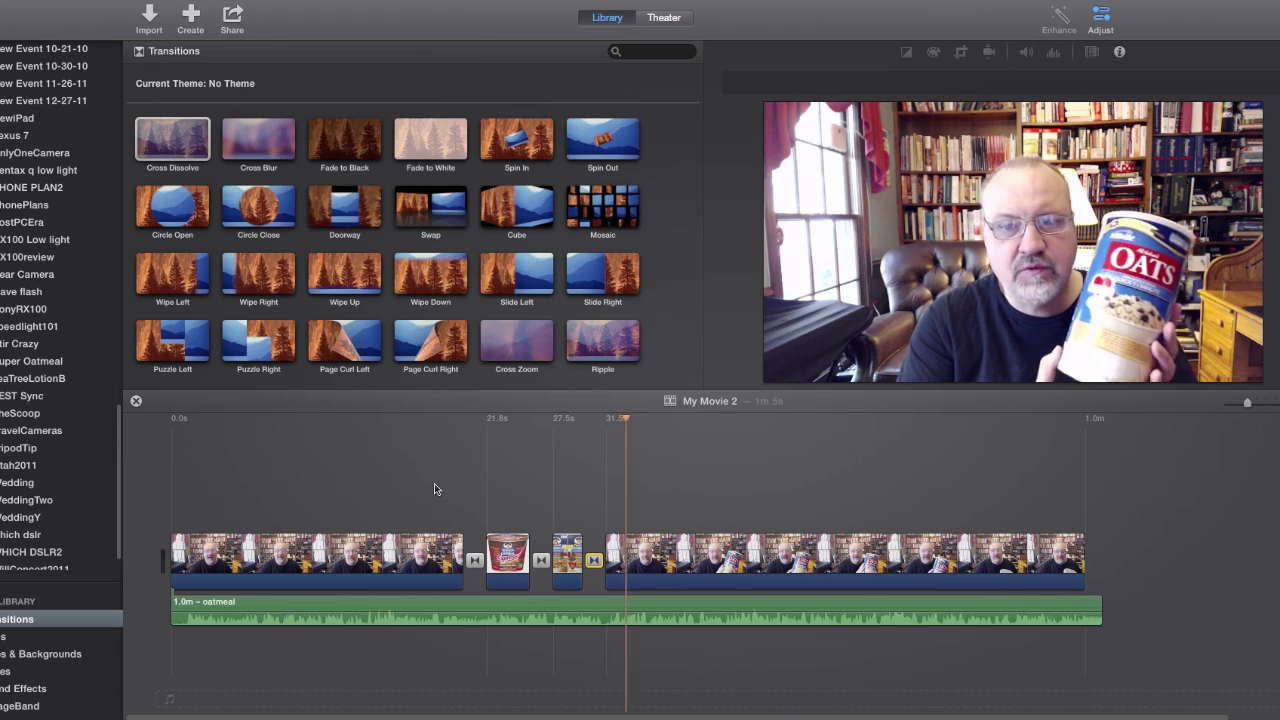
key(space)
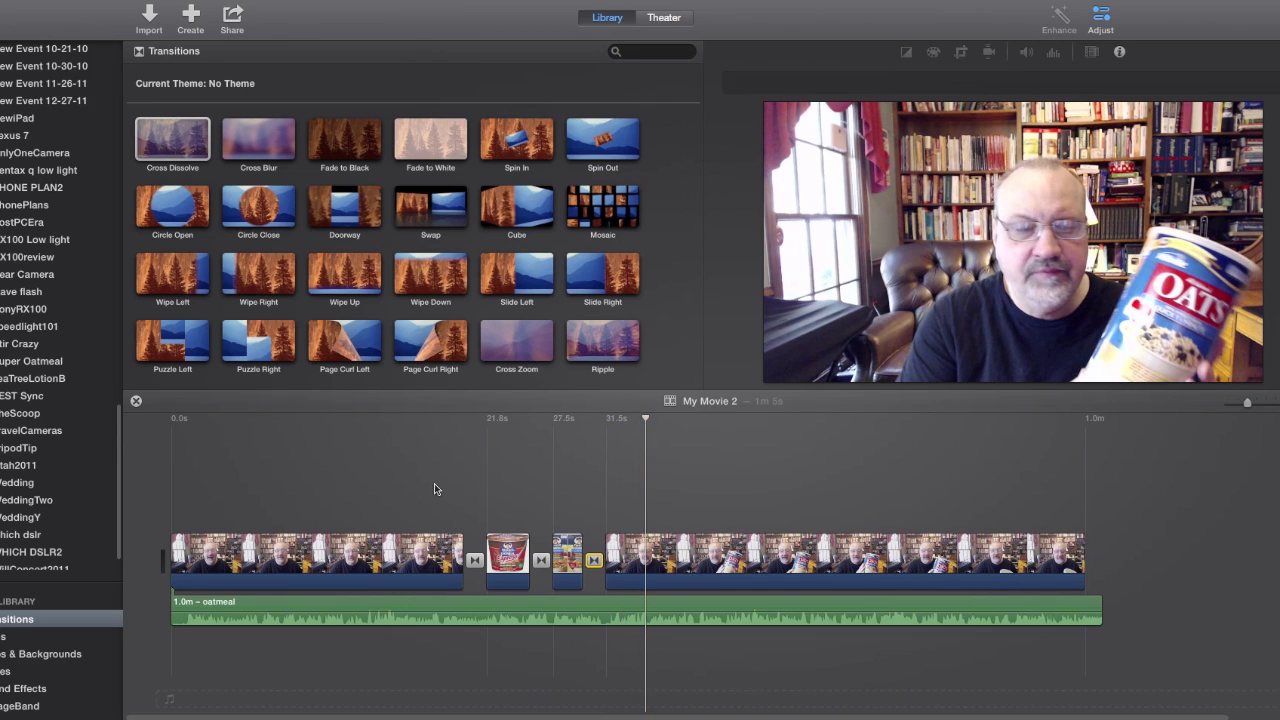